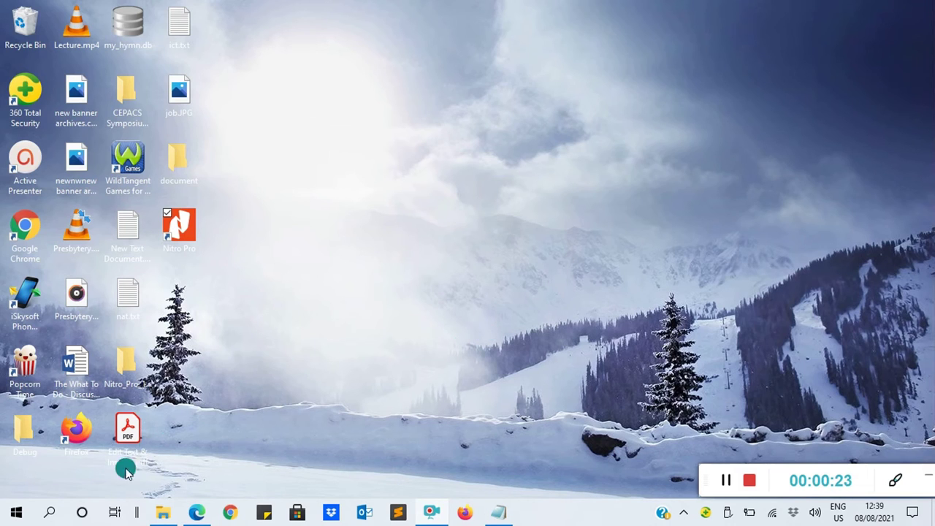
Step: Search Windows for 'nitro' and launch Nitro Pro
click(46, 511)
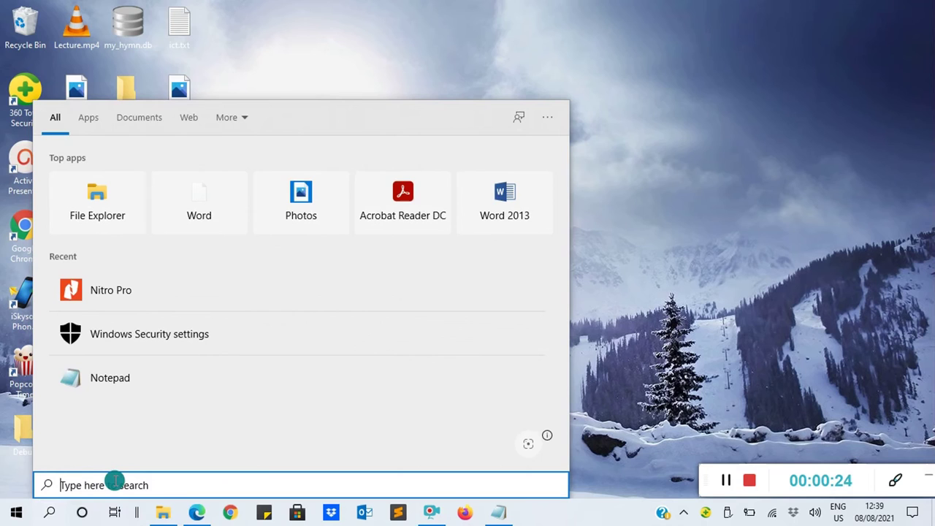
text(nitro)
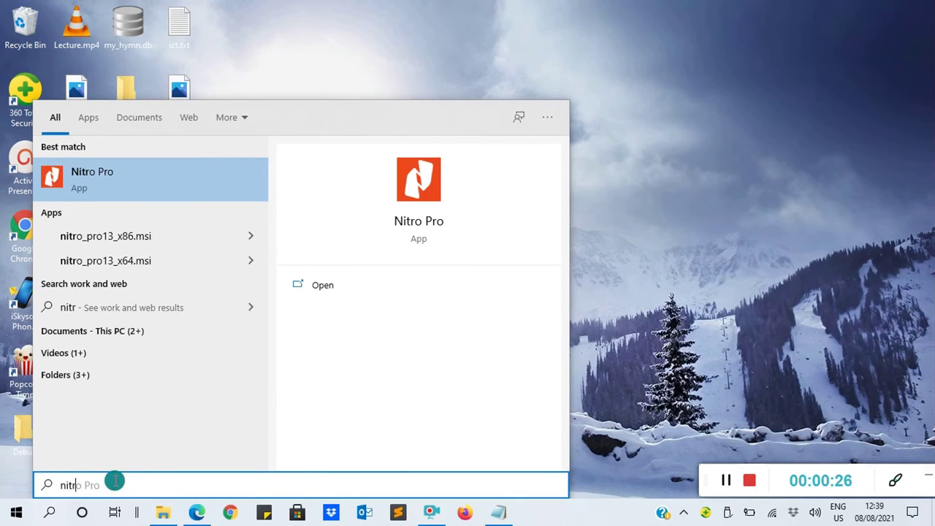
click(94, 181)
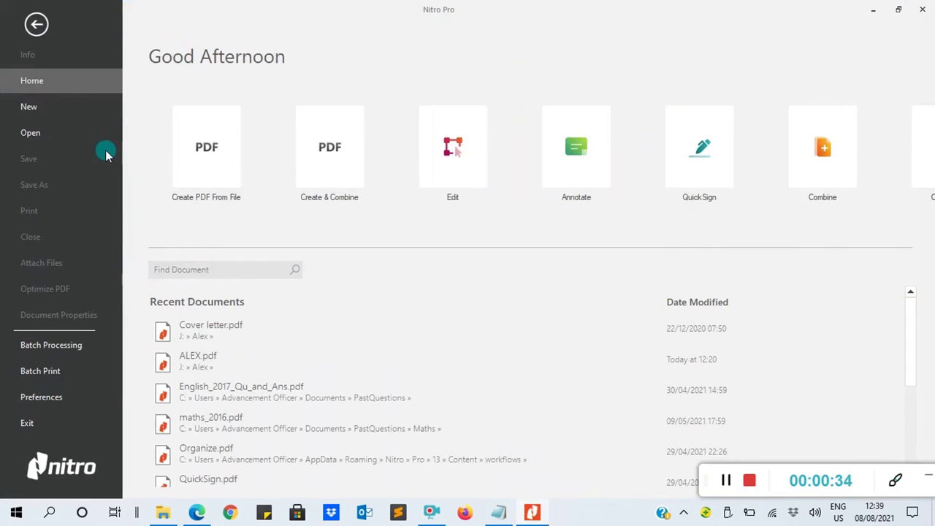
Step: Open letter.pdf from the Alex folder on this computer
click(43, 138)
click(187, 143)
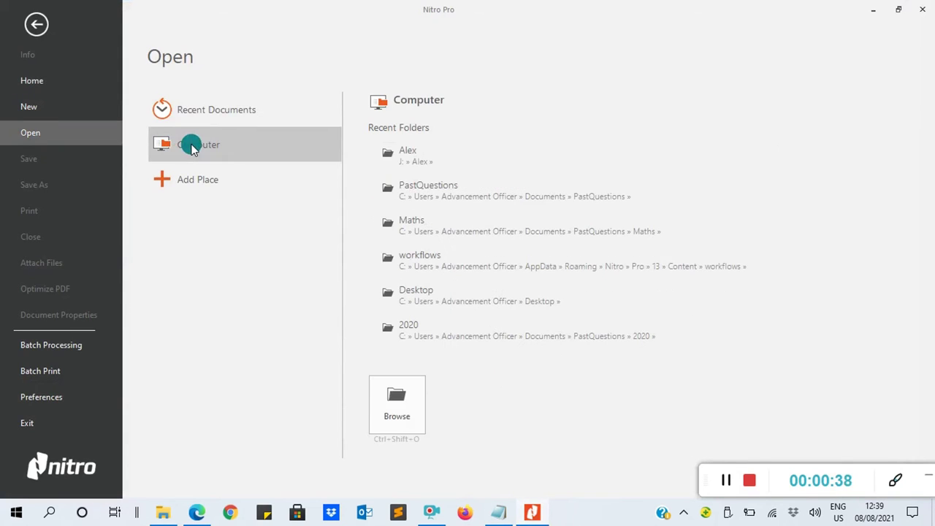
click(395, 396)
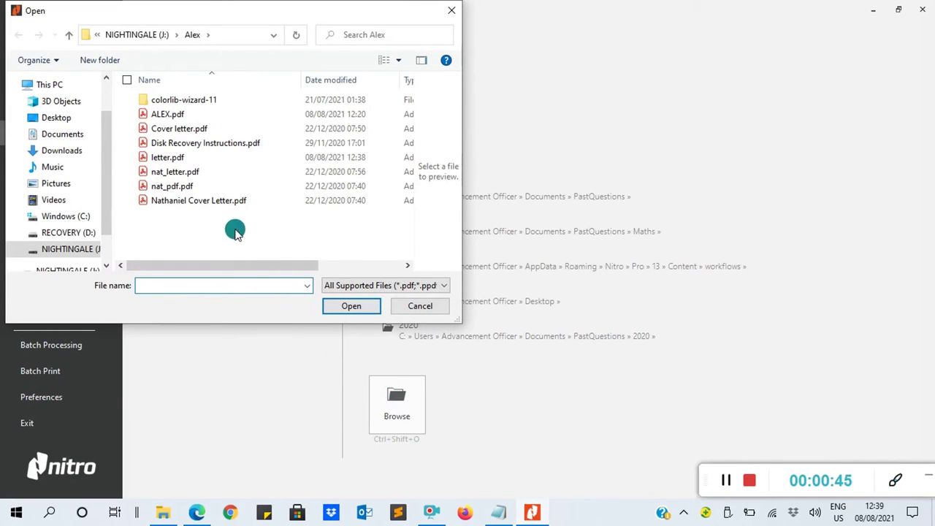
click(163, 159)
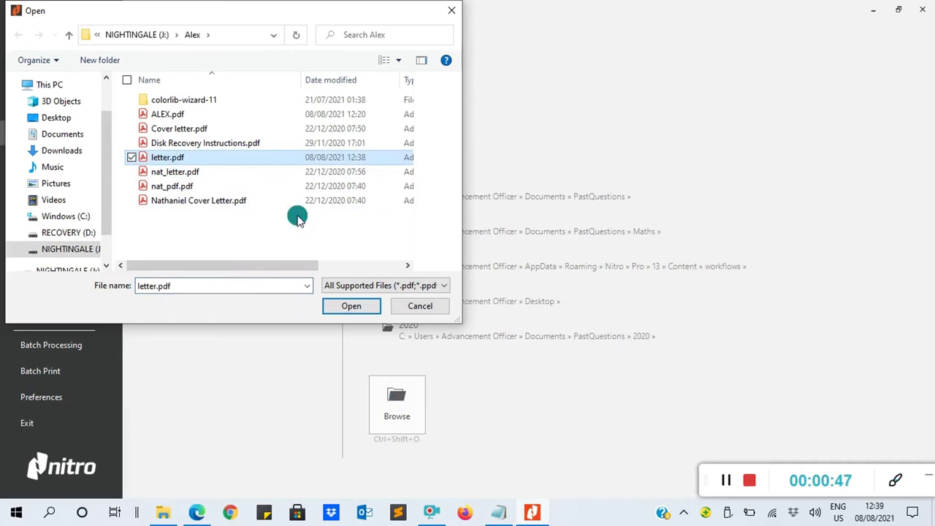
click(351, 307)
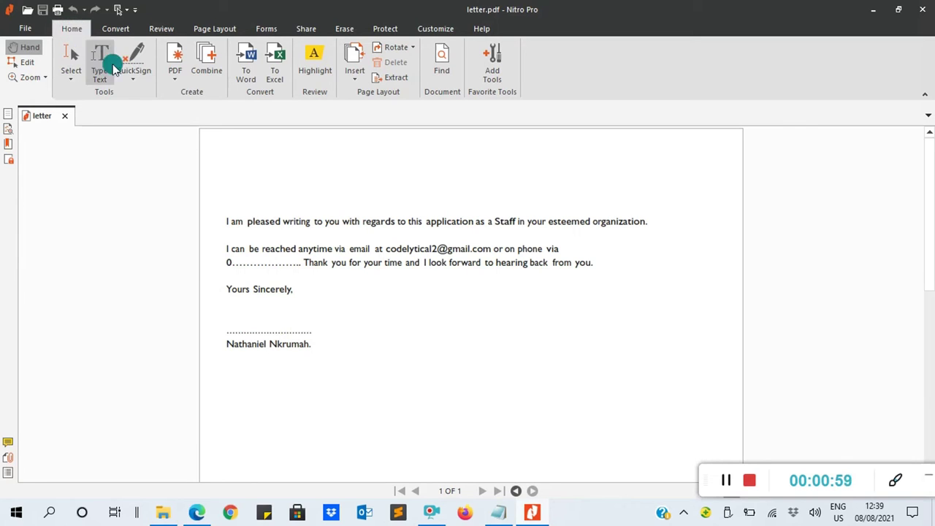
Step: Choose Create New Signature from the QuickSign list
click(135, 84)
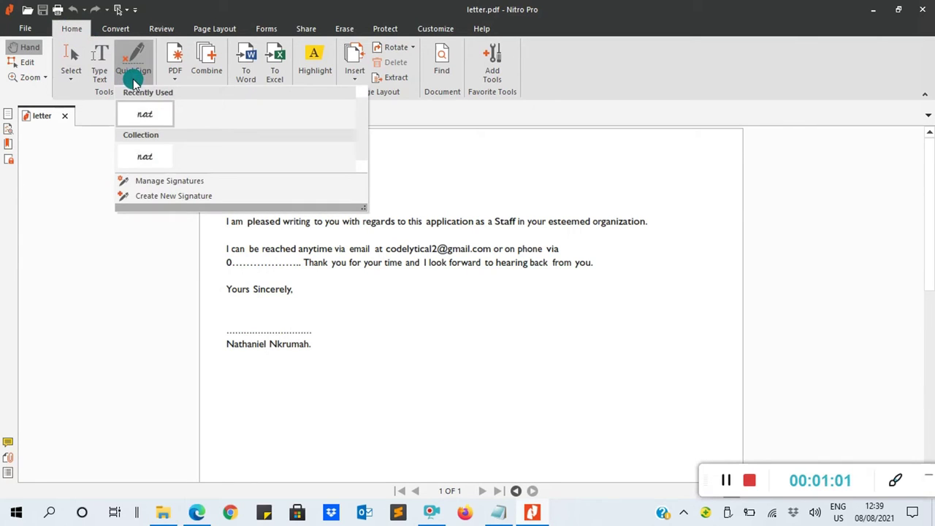
click(152, 199)
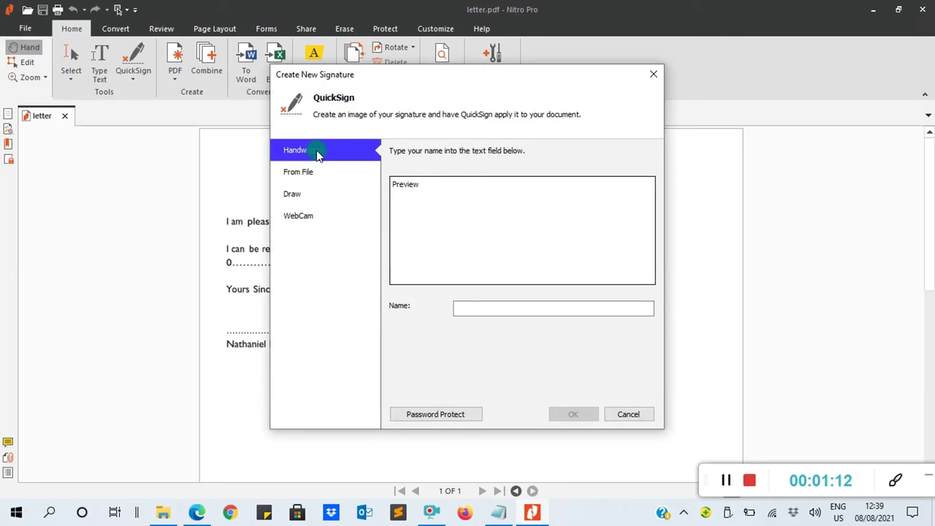
Step: Create a handwritten QuickSign signature with the name 'nat'
click(465, 308)
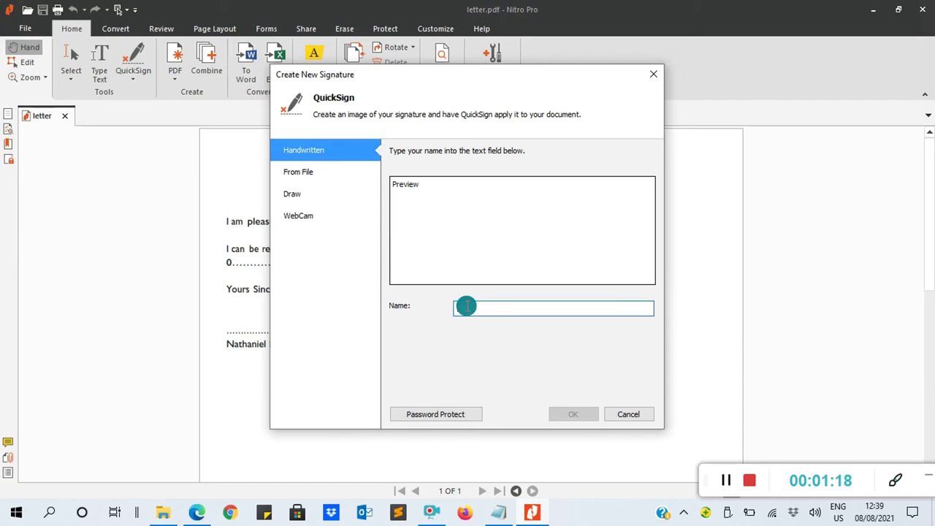
text(nat)
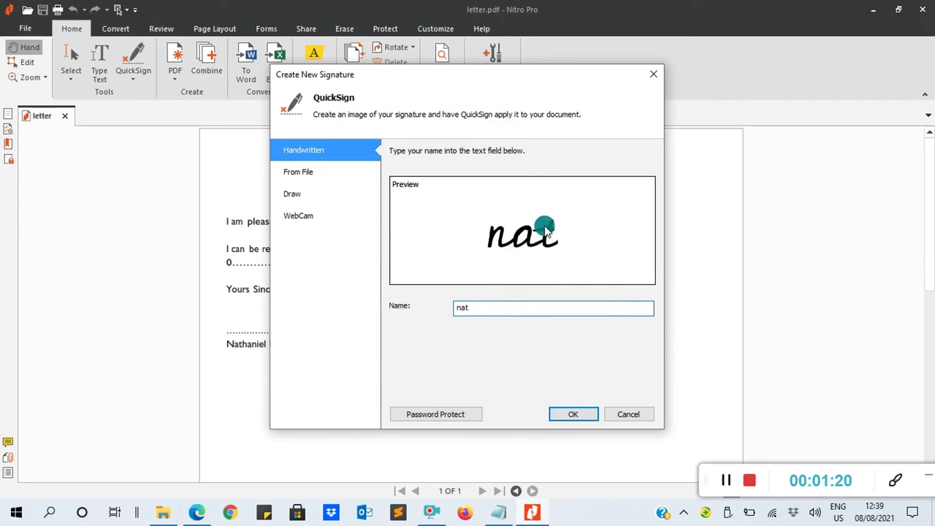
click(573, 421)
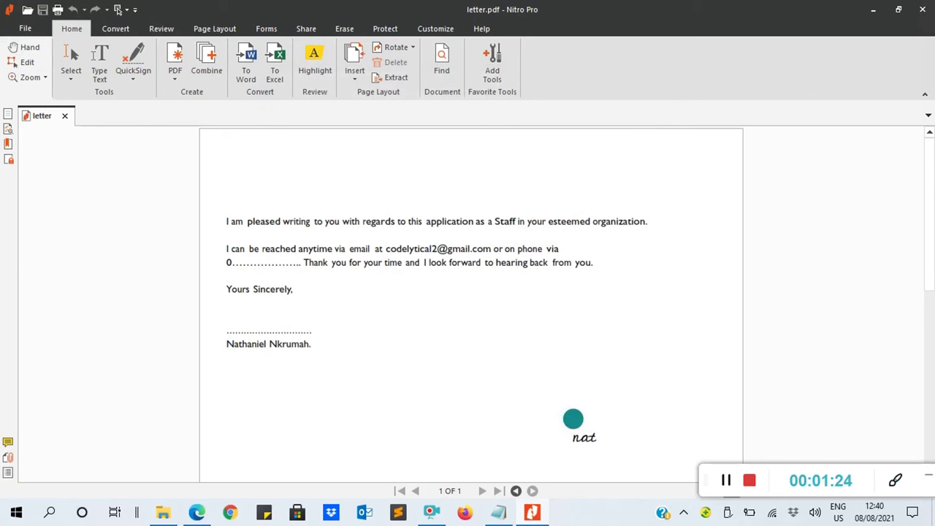
Step: Place the 'nat' signature above the dotted line, widen it, then return to the Hand tool
click(246, 303)
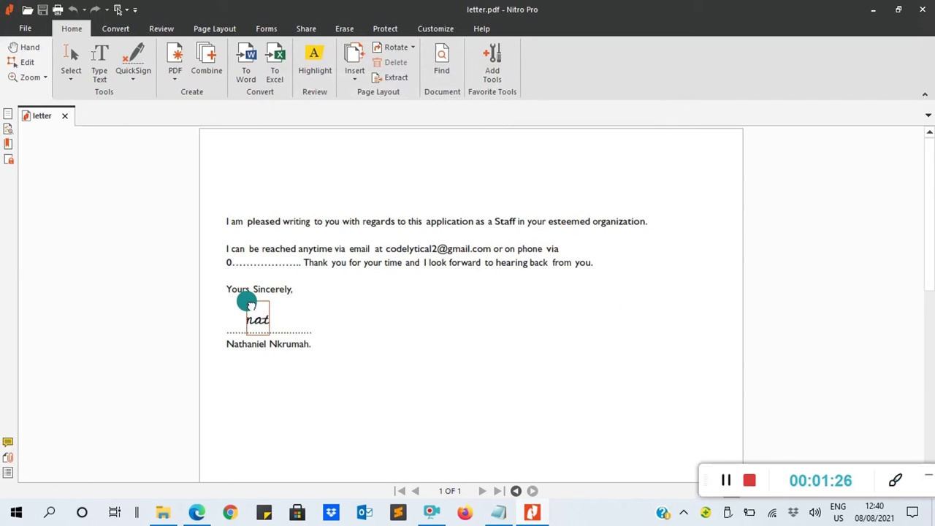
mouse_move(269, 317)
mouse_down()
mouse_move(292, 317)
mouse_move(233, 315)
mouse_up()
click(321, 314)
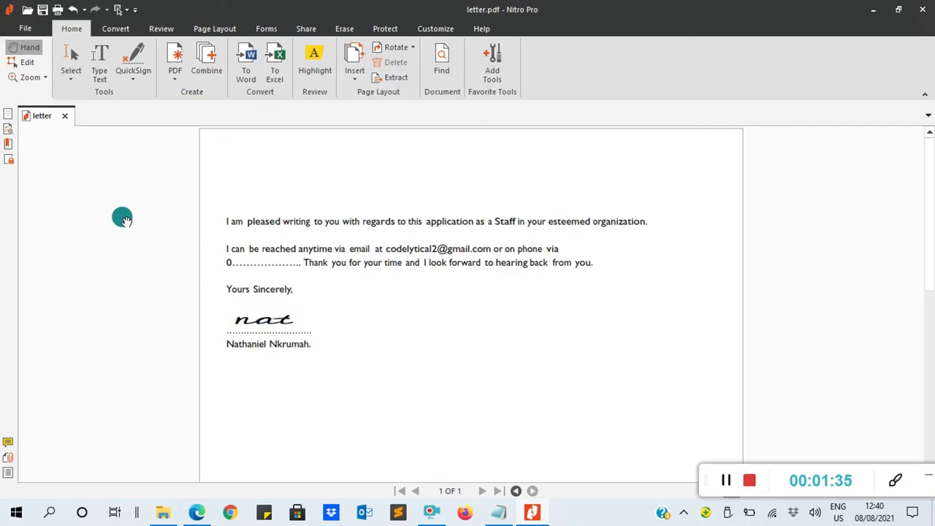
click(37, 47)
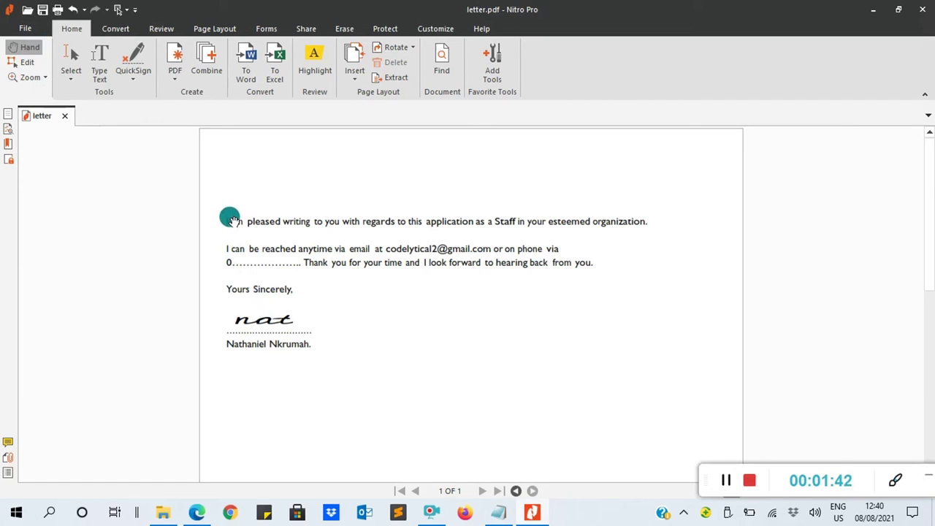
Step: Save letter.pdf from the File menu
click(30, 32)
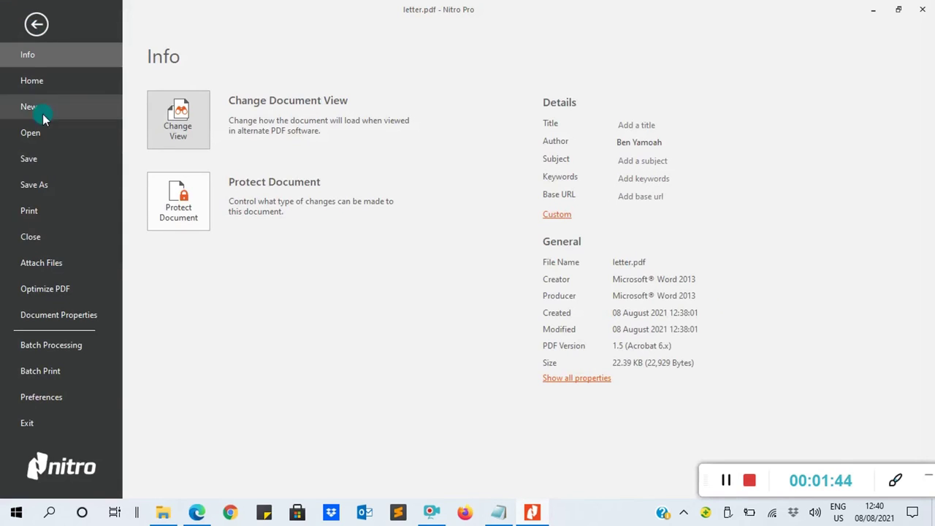
click(34, 159)
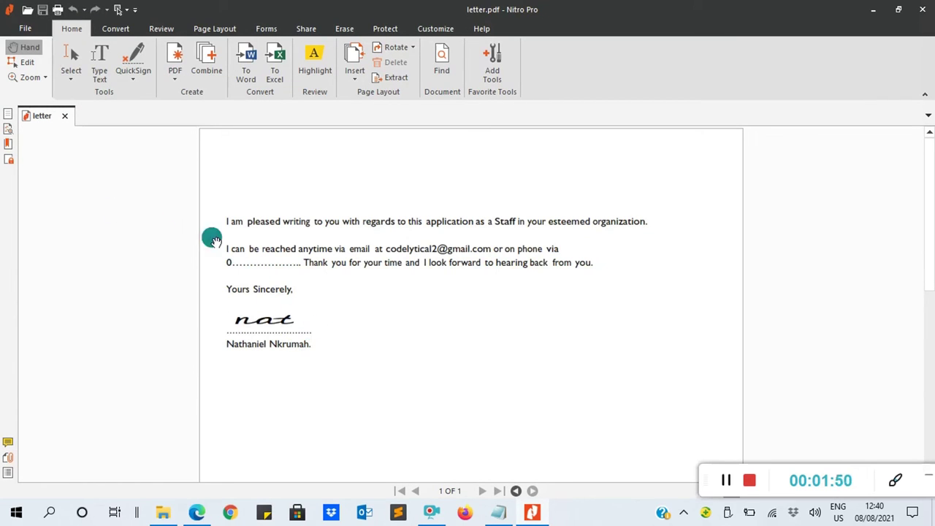
Step: Start another new QuickSign signature in Draw mode with an enlarged canvas
click(135, 82)
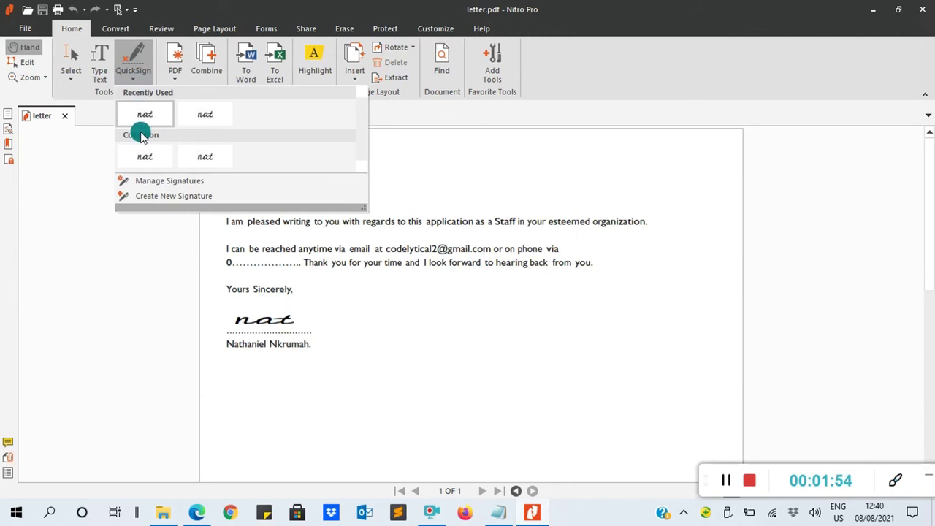
click(165, 197)
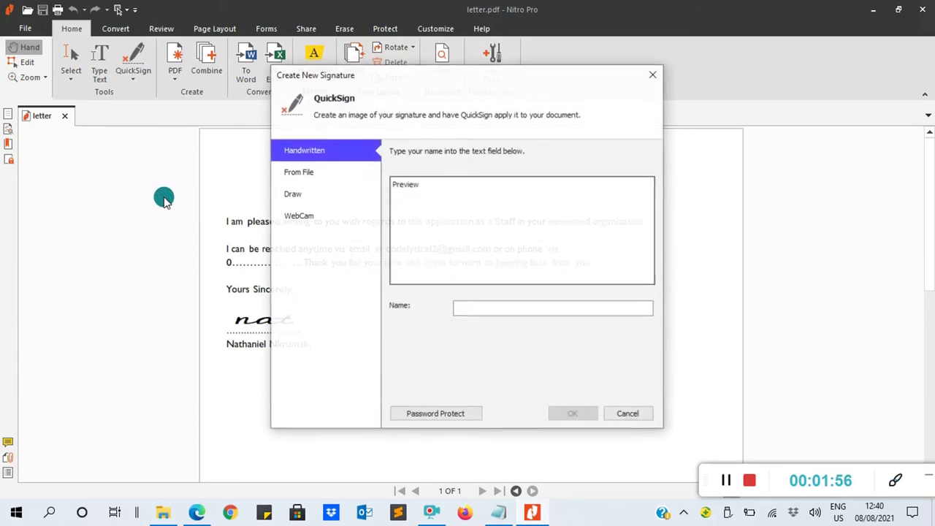
click(290, 197)
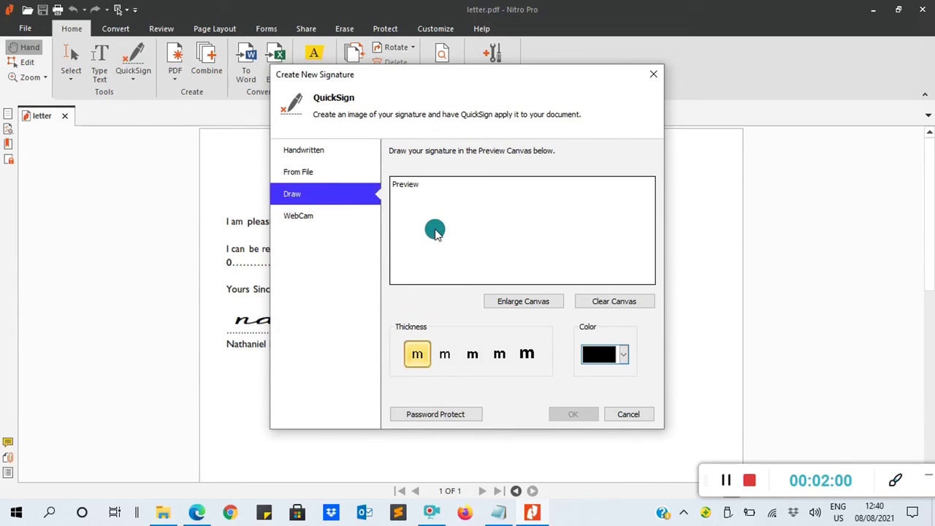
click(509, 303)
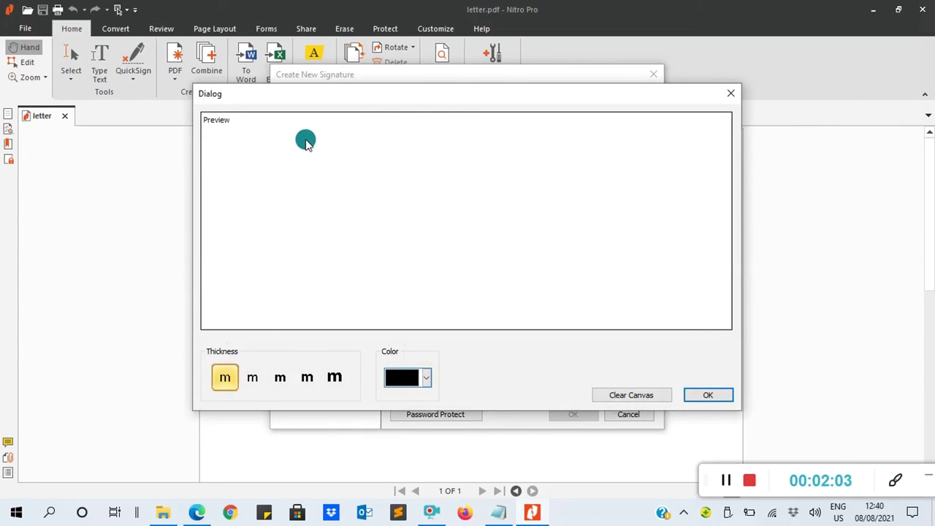
Step: Draw a trial signature and test stroke thicknesses, settling on the thinnest
mouse_move(300, 140)
mouse_down()
mouse_move(336, 167)
mouse_move(340, 231)
mouse_move(412, 233)
mouse_up()
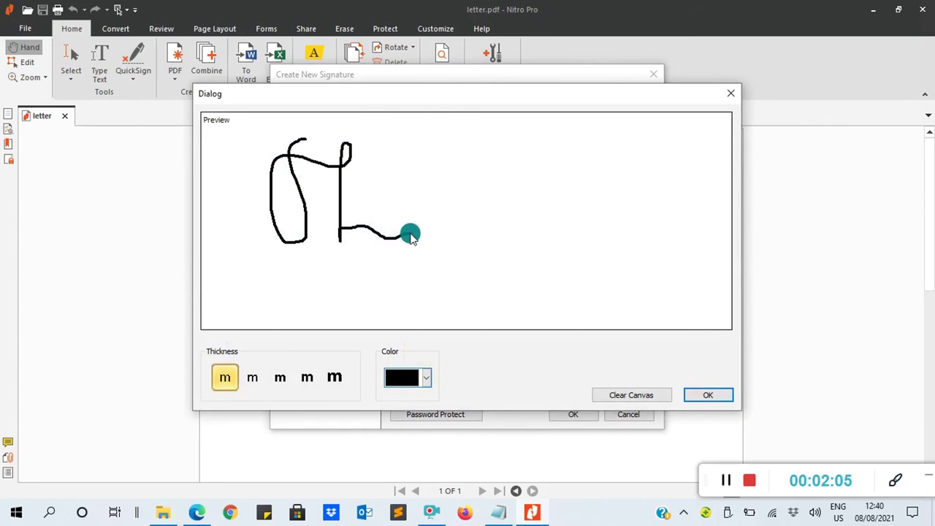
click(252, 377)
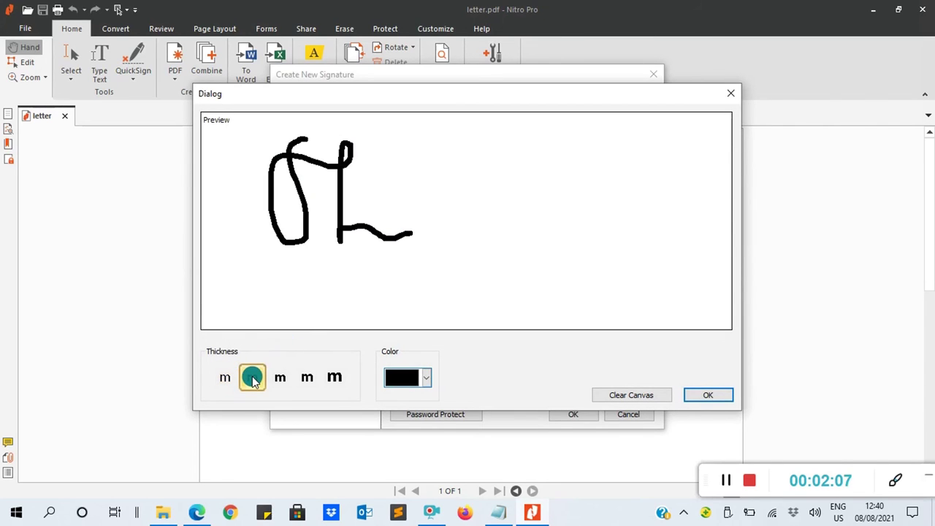
click(280, 376)
click(306, 378)
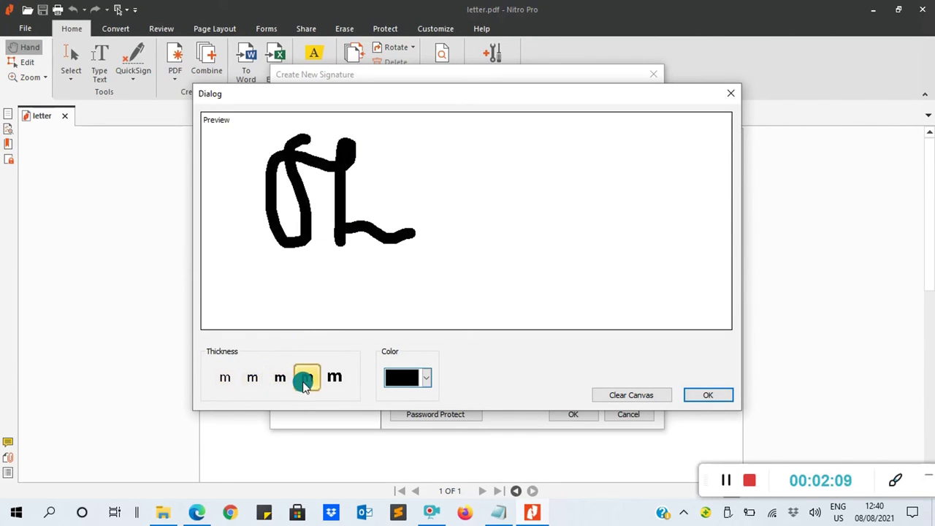
click(332, 379)
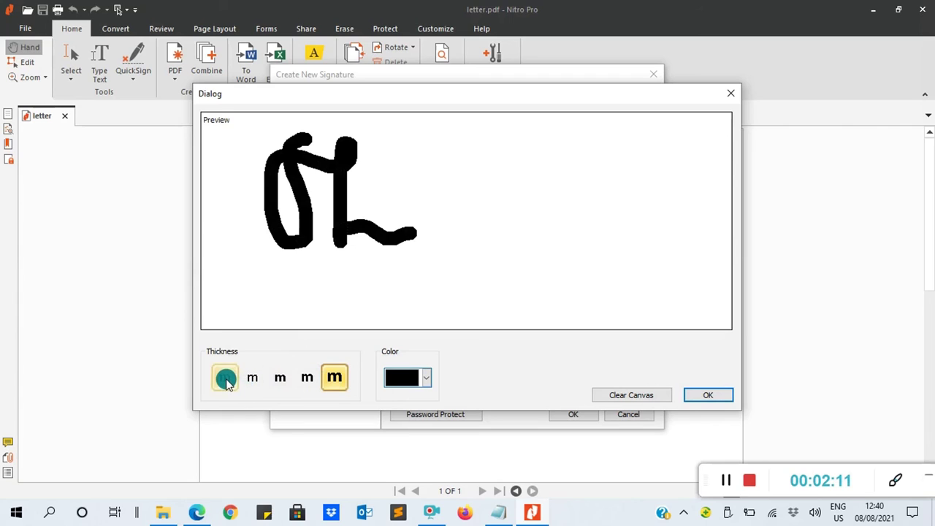
click(224, 378)
Step: Set the signature colour to dark blue after briefly trying red
click(427, 377)
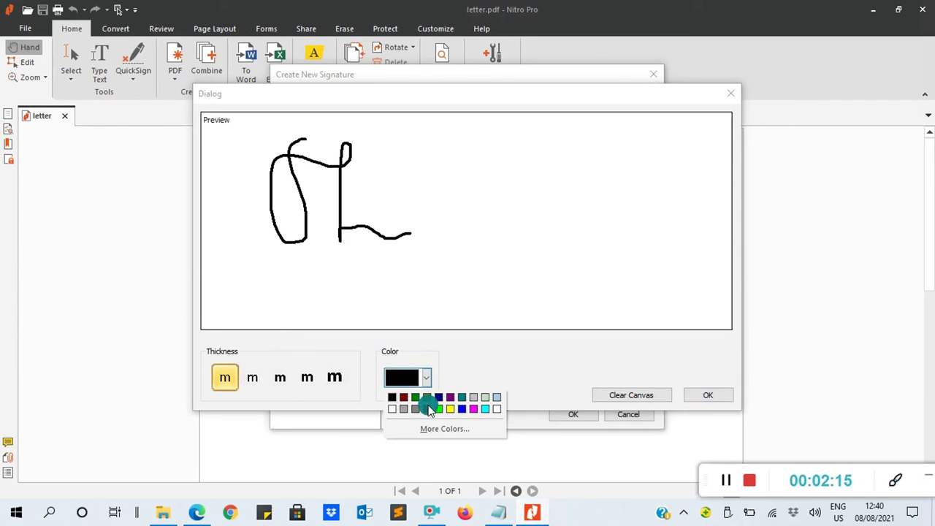
click(428, 409)
click(427, 377)
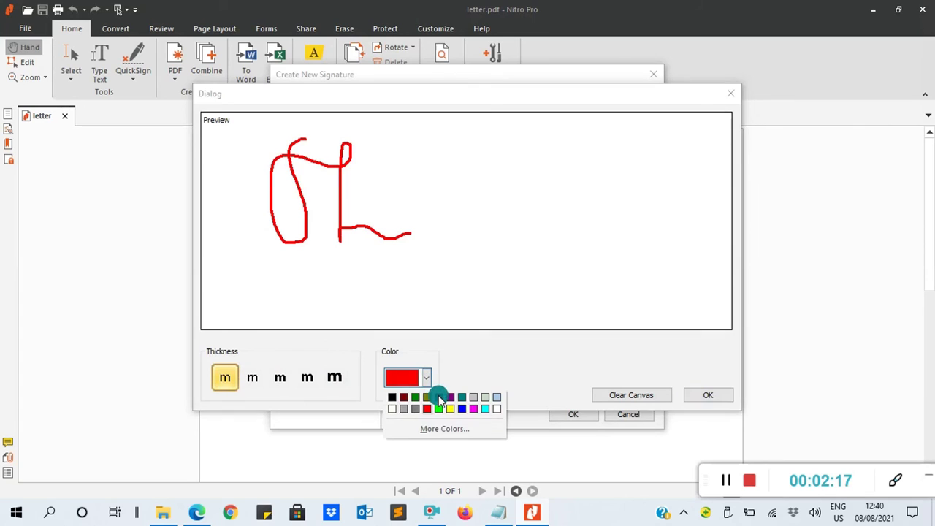
click(438, 397)
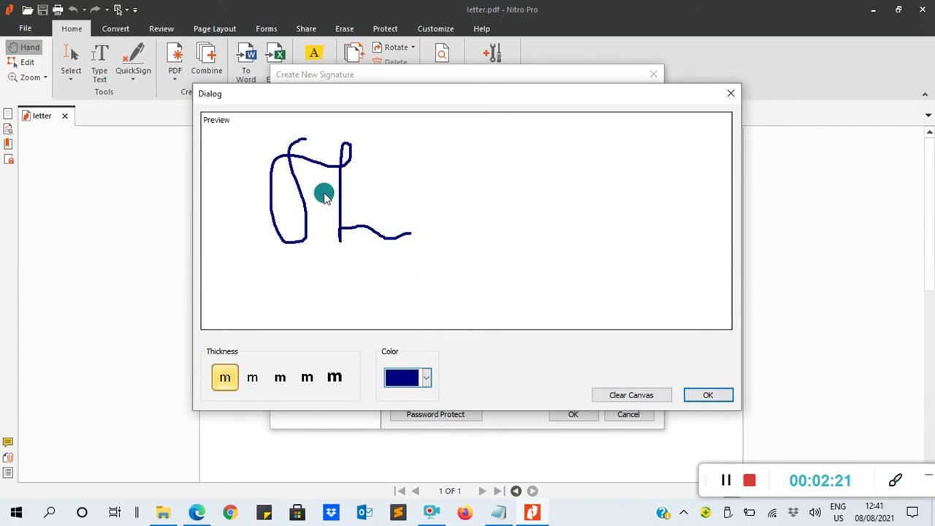
Step: Clear the canvas, redraw a loop with a long underline, and accept it
click(628, 394)
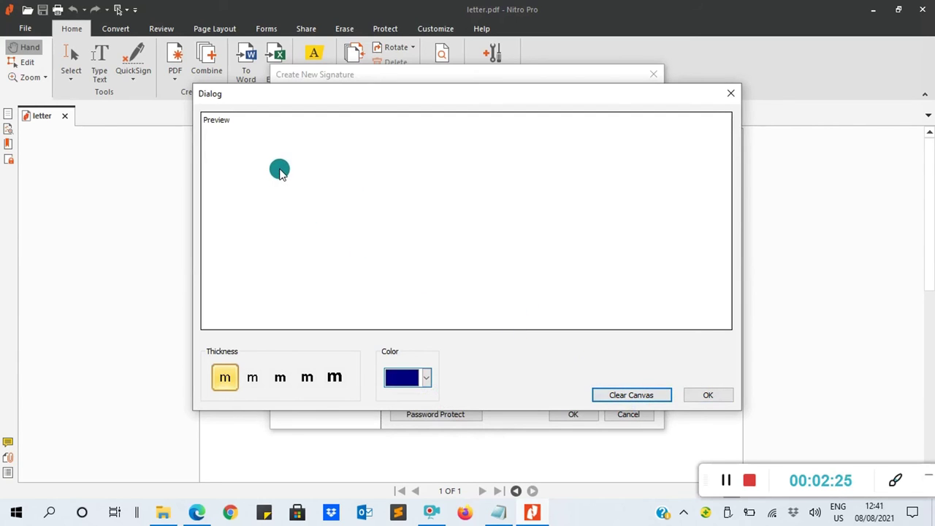
mouse_move(280, 148)
mouse_down()
mouse_move(390, 186)
mouse_move(445, 236)
mouse_move(488, 234)
mouse_up()
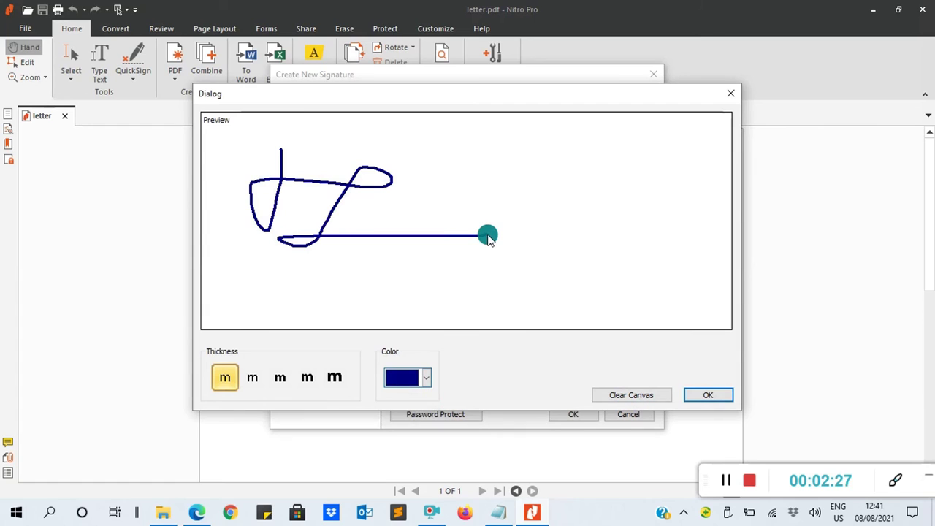
click(702, 398)
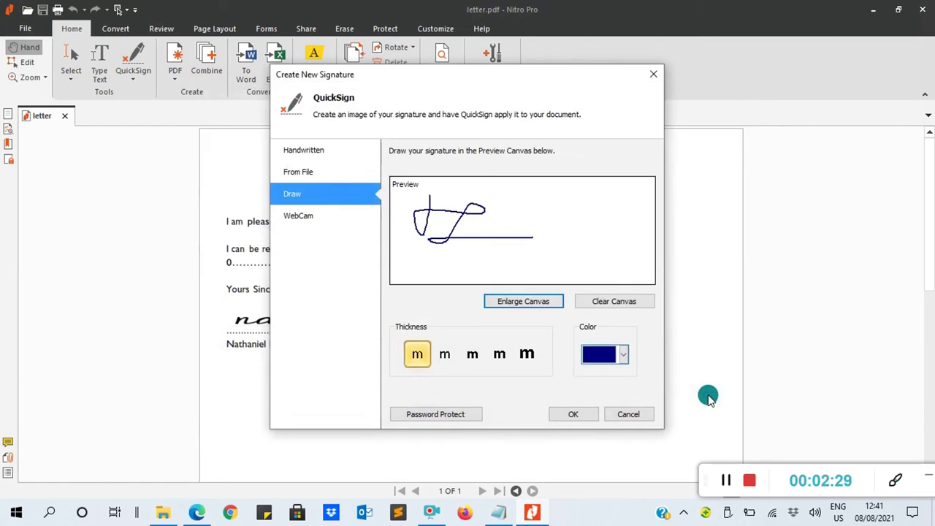
Step: Save the dark blue signature, place it above the signer's name, and shrink it to fit
click(562, 413)
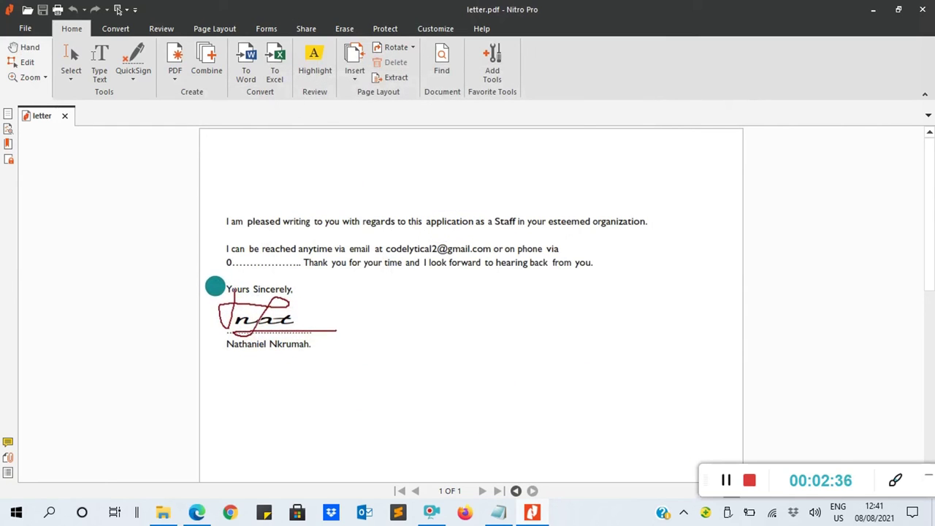
click(214, 286)
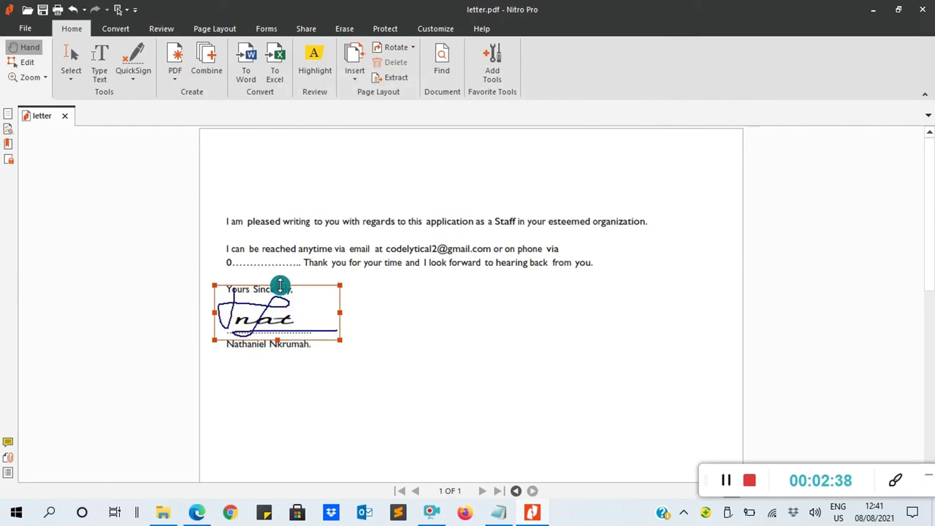
drag(278, 284, 279, 293)
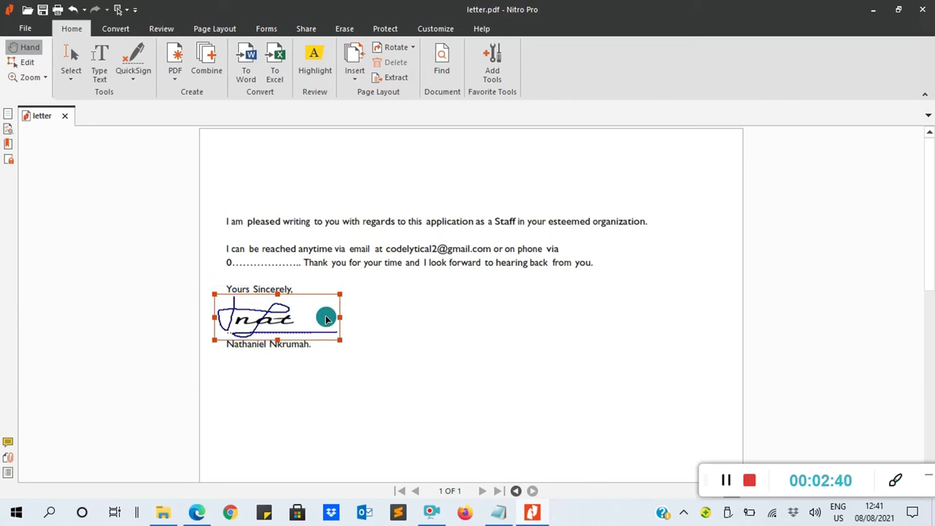
drag(338, 316, 324, 315)
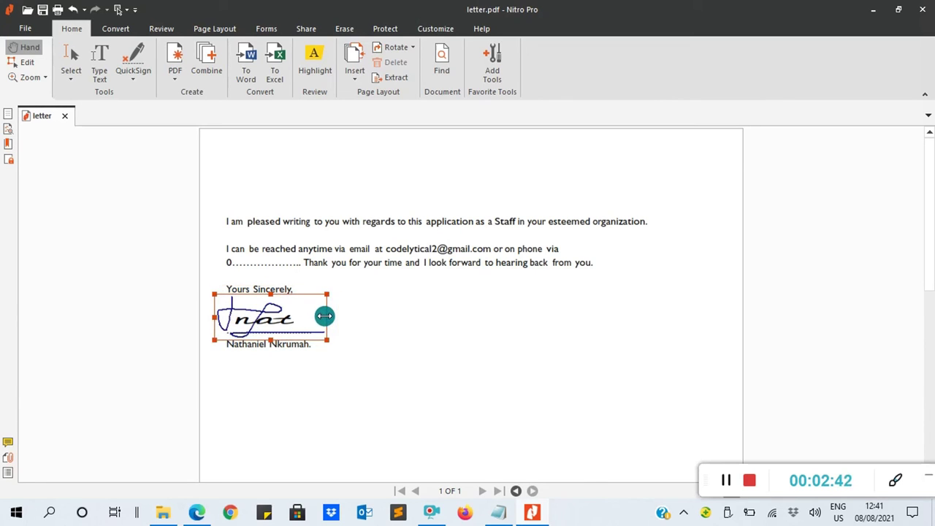
click(363, 324)
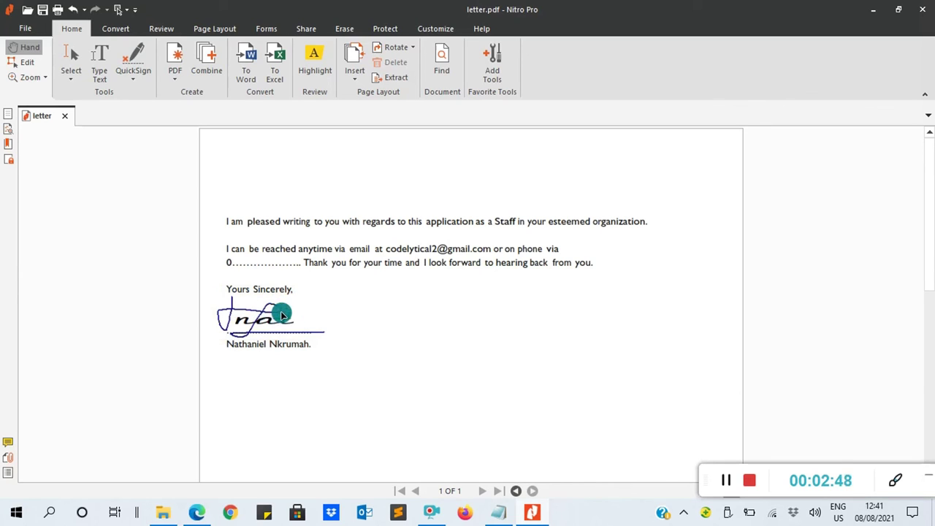
click(133, 80)
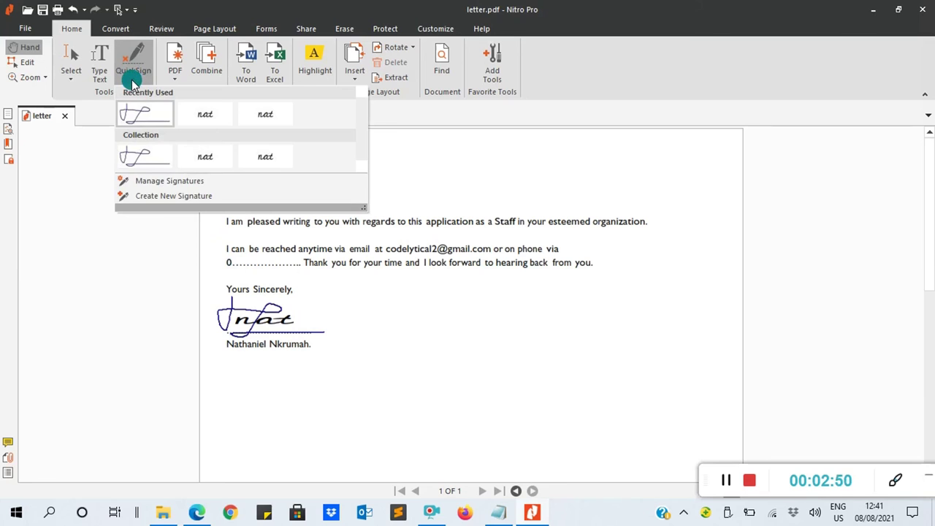
click(157, 196)
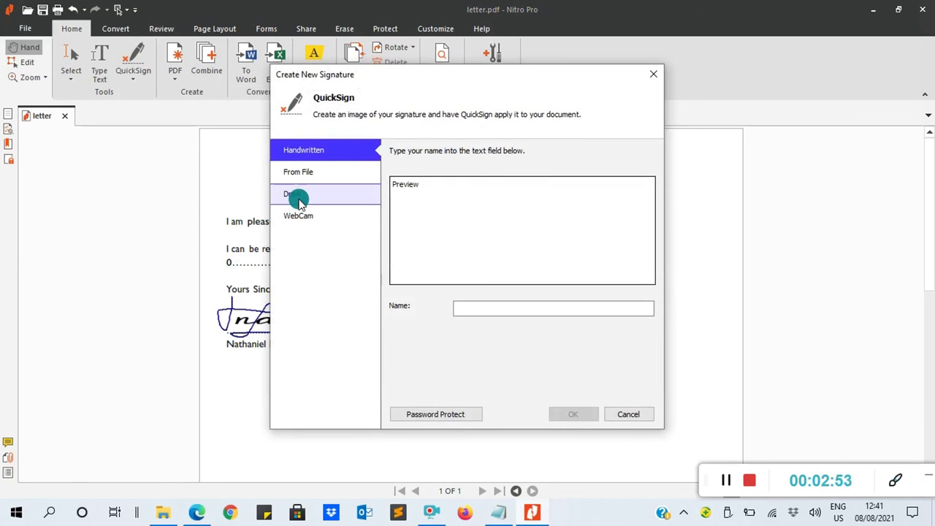
click(304, 218)
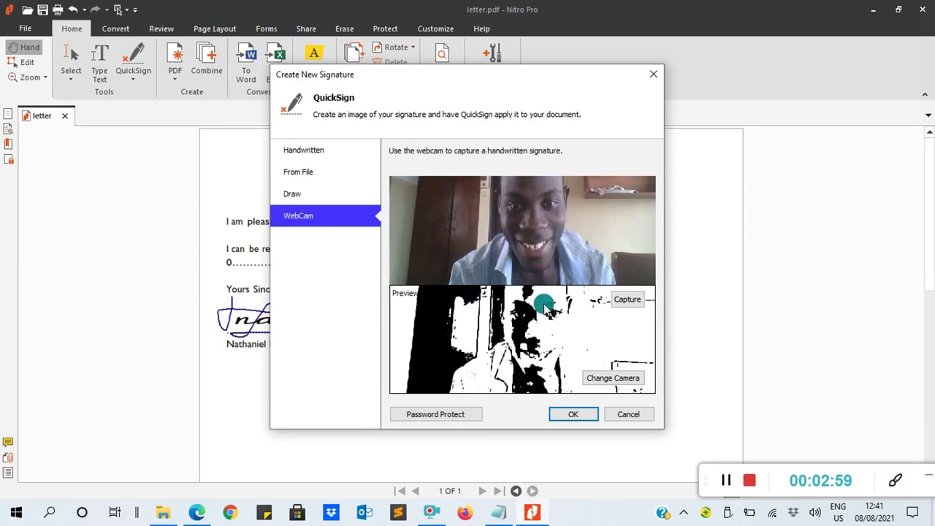
click(626, 411)
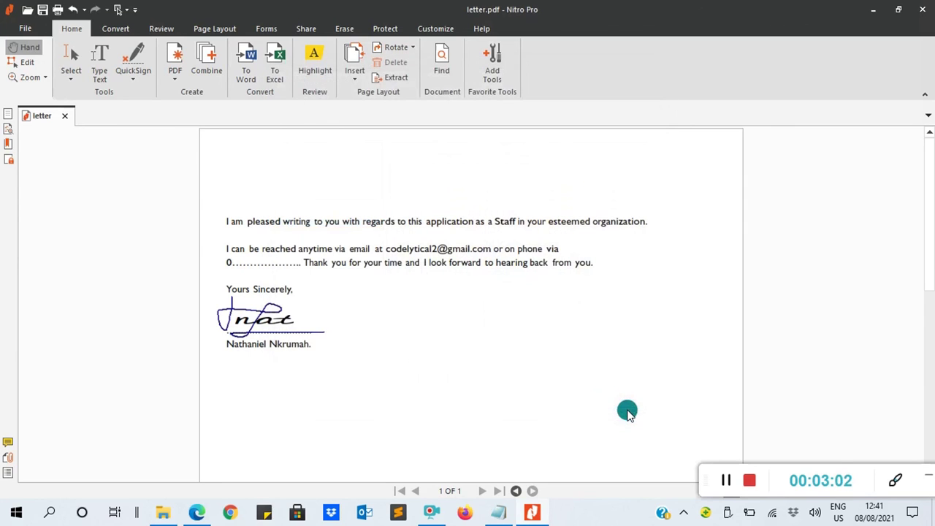
click(134, 79)
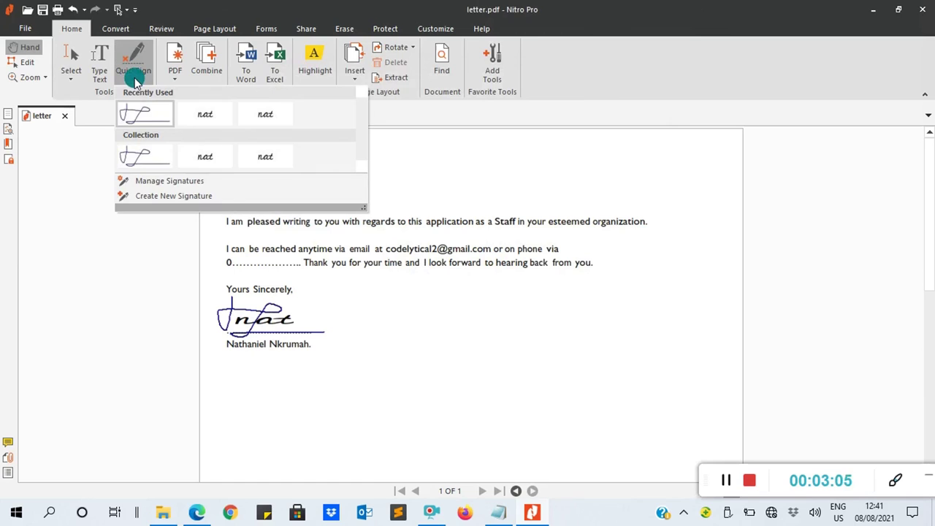
click(386, 325)
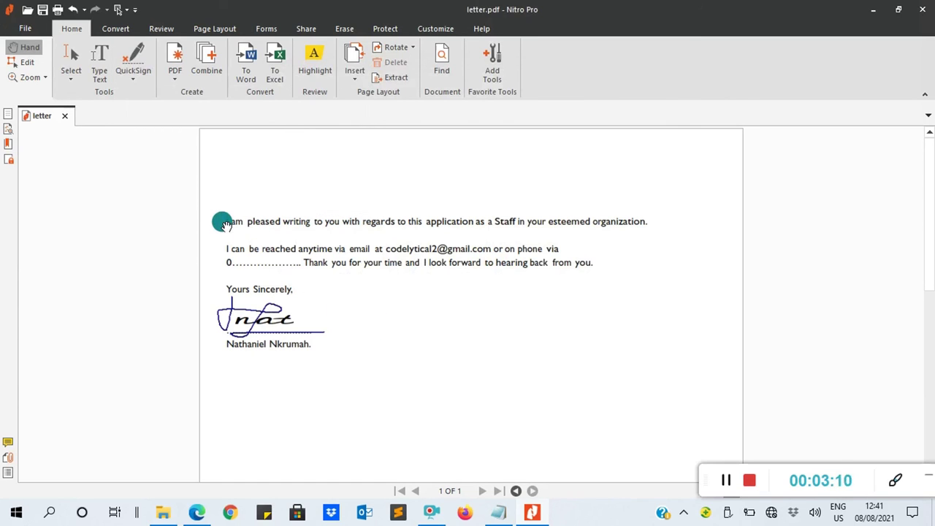